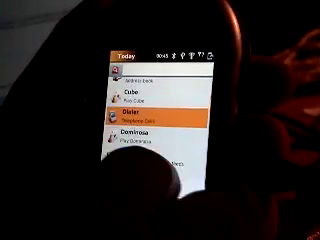
Launch Feed Reader from the Openmoko launcher to show the GNOME feed's Subject/Date story list
click(150, 165)
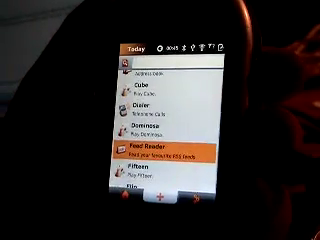